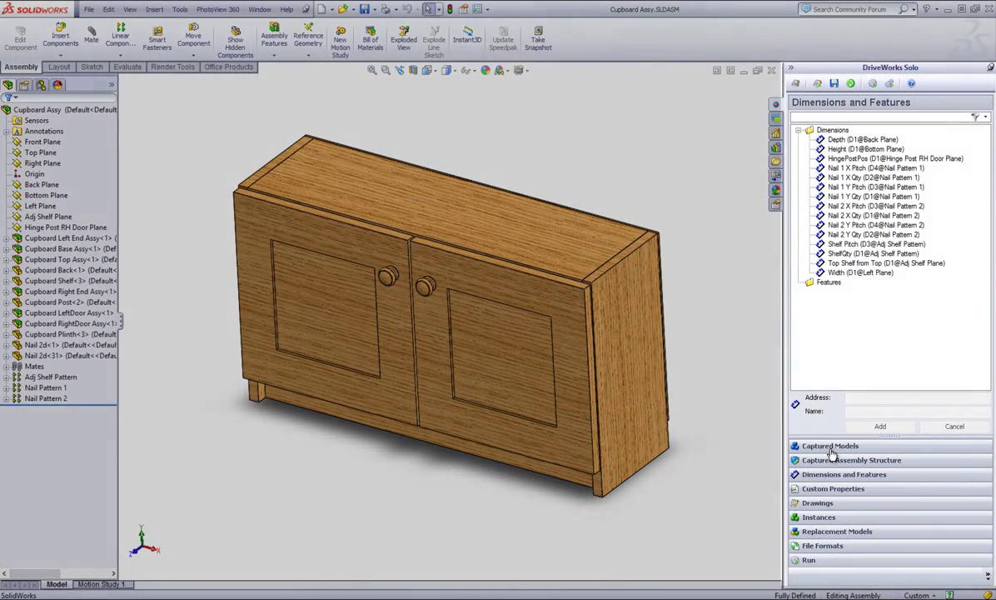
Run the DriveWorks project and enter the quote number and the contact's name
{"action": "left_click", "coordinate": [834, 446]}
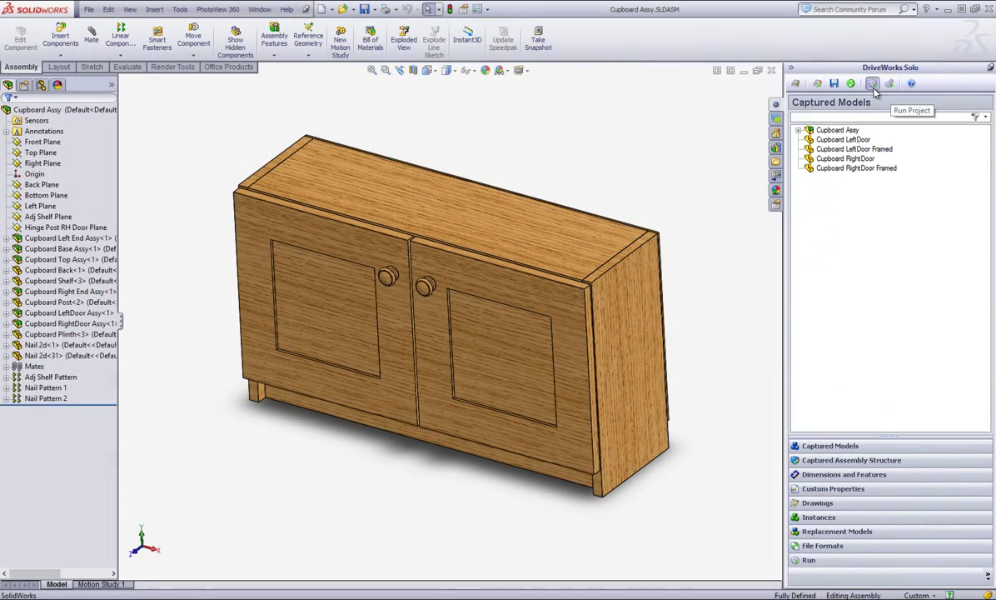
{"action": "left_click", "coordinate": [872, 85]}
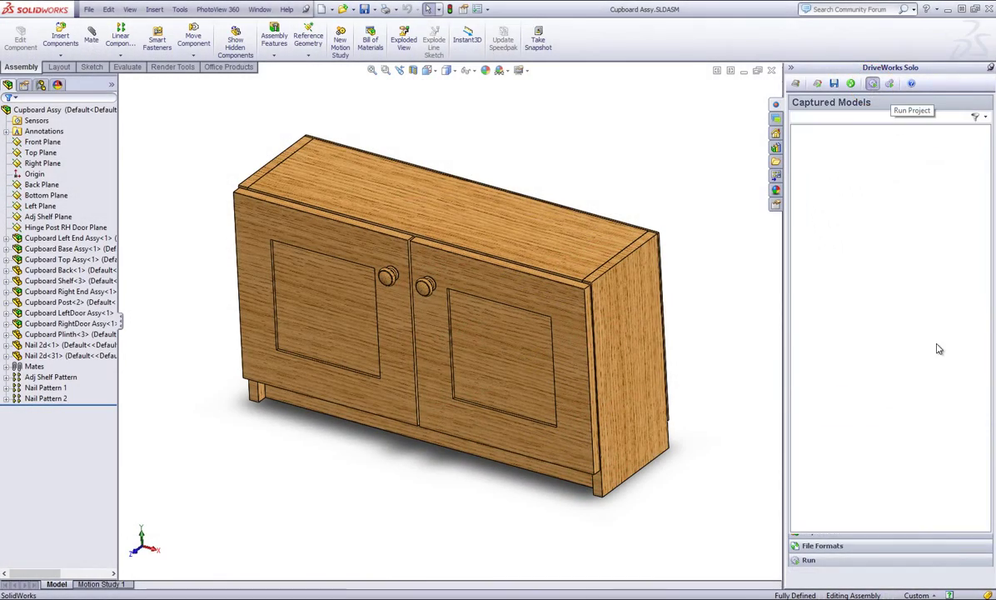
{"action": "left_click", "coordinate": [881, 203]}
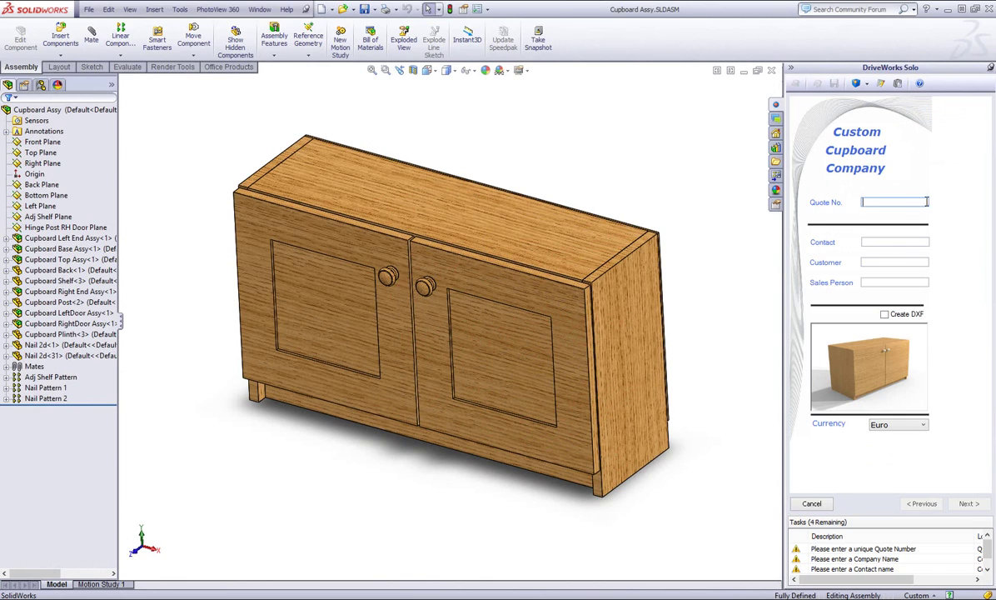
{"action": "type", "text": "DW212"}
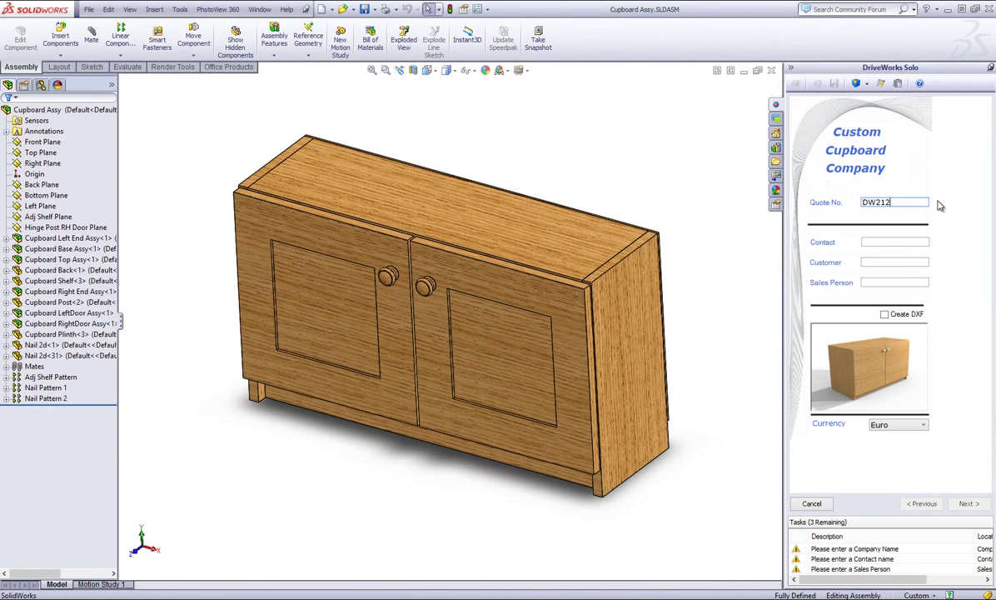
{"action": "key", "text": "Tab"}
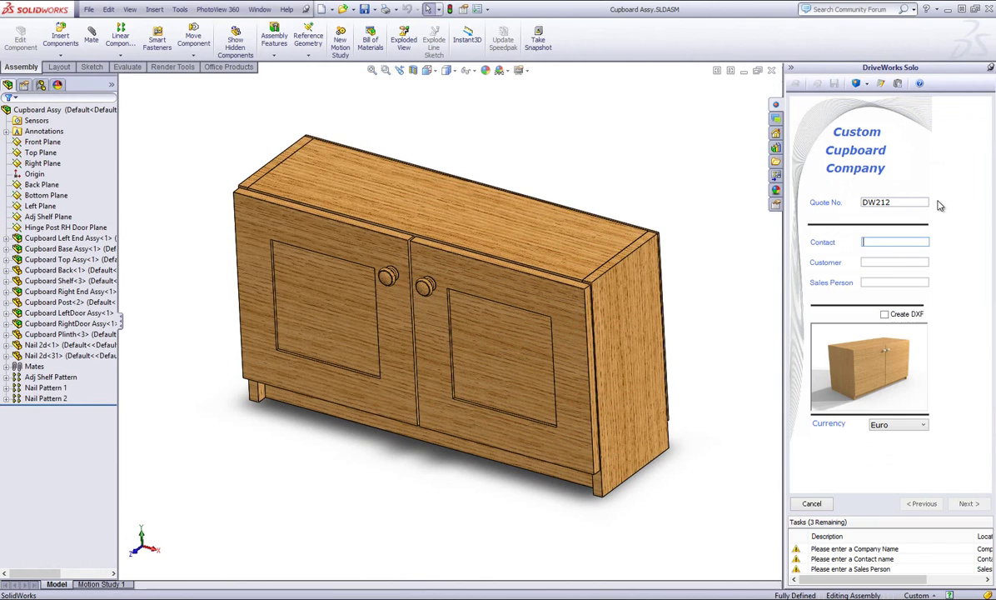
{"action": "type", "text": "Robert"}
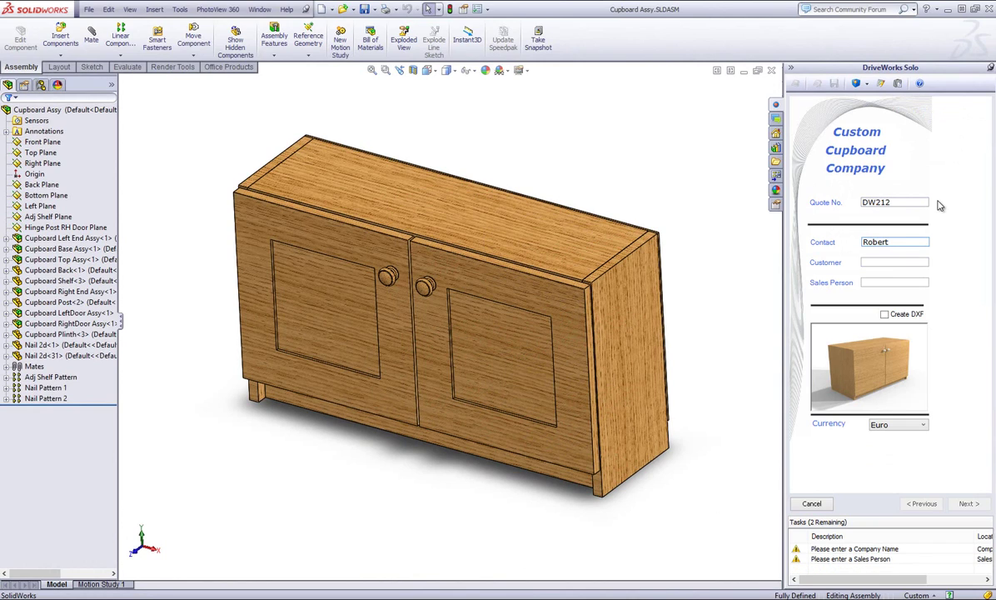
Fill in the customer and sales person, then advance to generate the default cupboard
{"action": "left_click", "coordinate": [906, 262]}
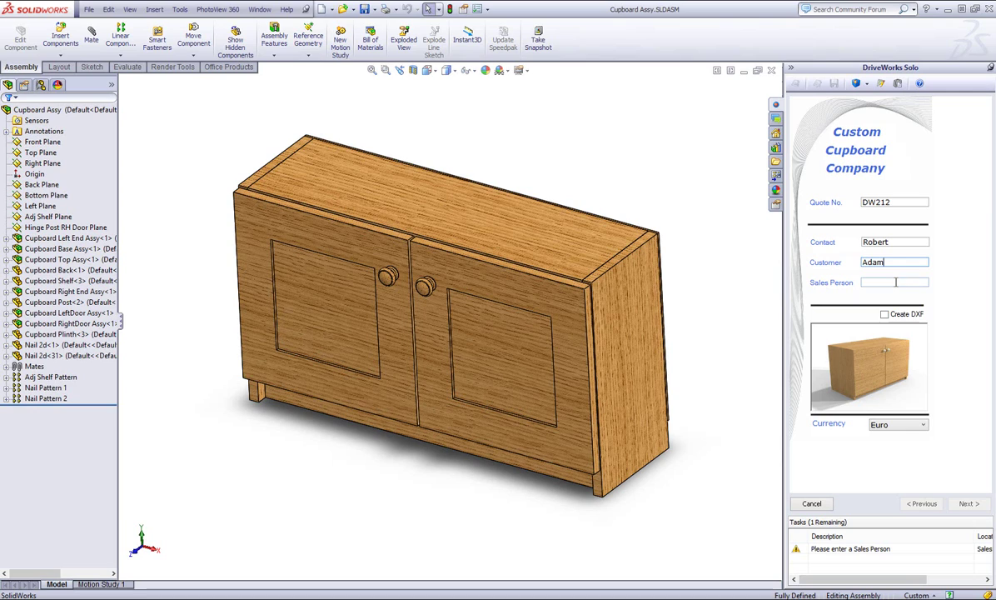
{"action": "left_click", "coordinate": [896, 283]}
{"action": "type", "text": "Daniel"}
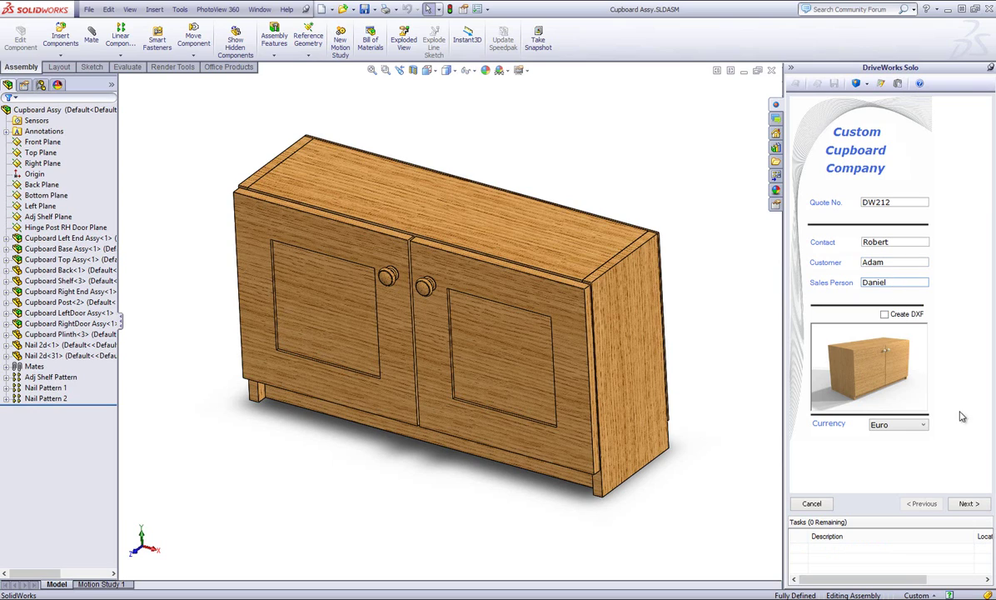
{"action": "left_click", "coordinate": [966, 503]}
{"action": "left_click", "coordinate": [967, 504]}
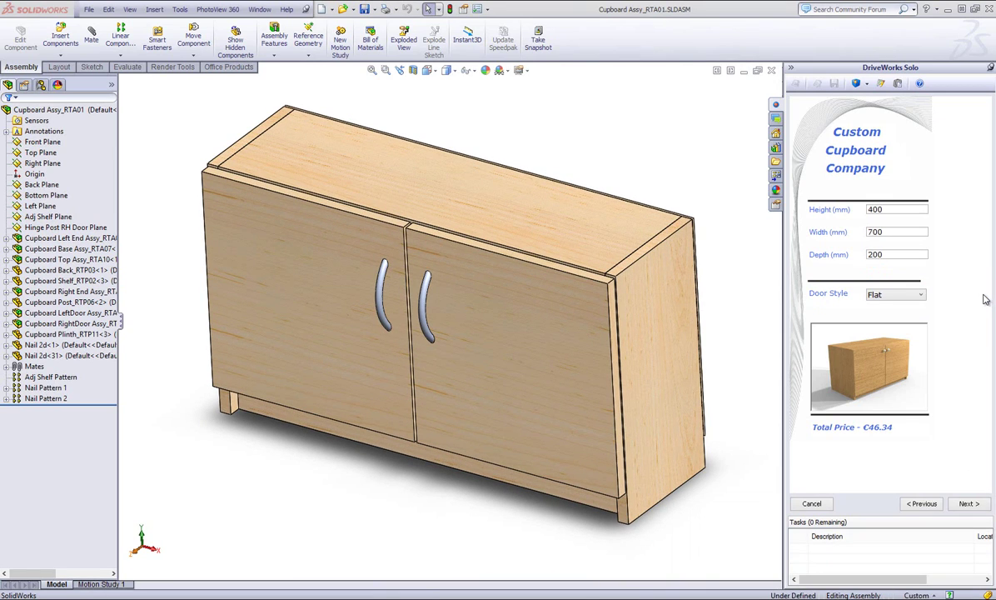
Choose Shaker doors, set height 900 mm and width 800 mm, and advance to materials
{"action": "left_click", "coordinate": [910, 302]}
{"action": "left_click", "coordinate": [910, 319]}
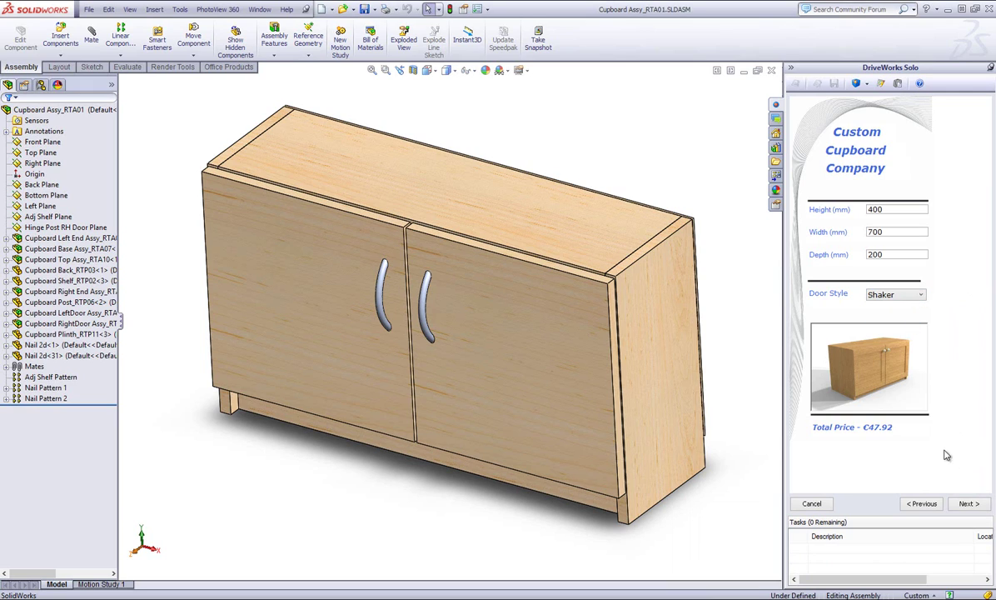
{"action": "left_click_drag", "start_coordinate": [890, 211], "coordinate": [825, 214]}
{"action": "left_click_drag", "start_coordinate": [891, 233], "coordinate": [825, 231]}
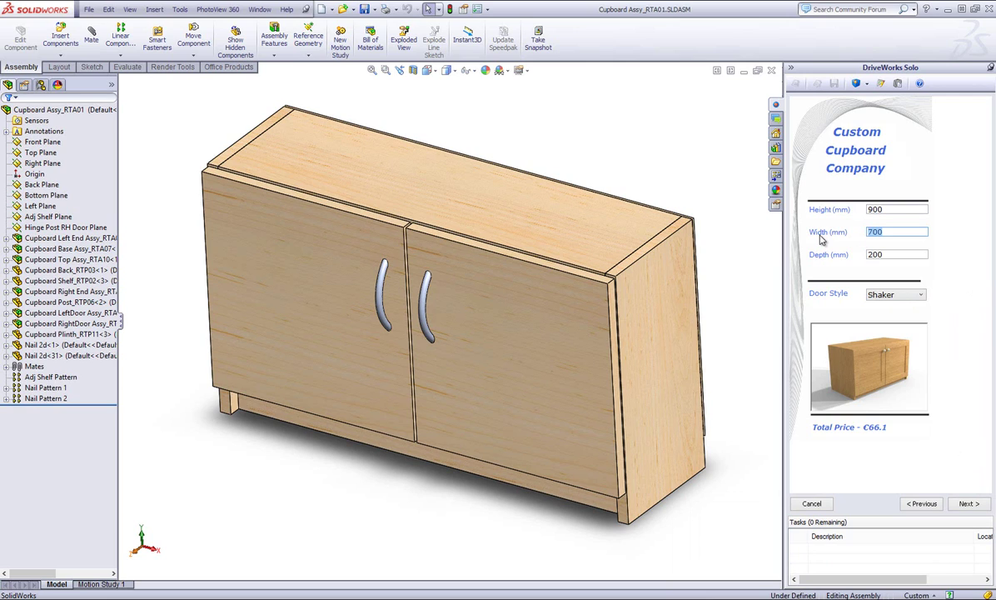
{"action": "type", "text": "8"}
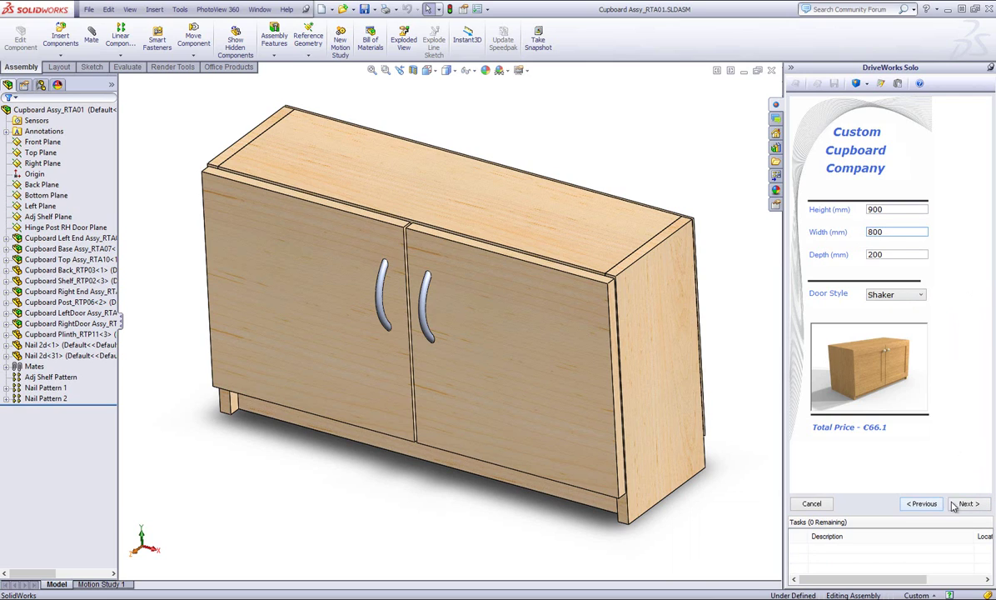
{"action": "left_click", "coordinate": [954, 504]}
Choose Oak as the cupboard material
{"action": "left_click", "coordinate": [896, 194]}
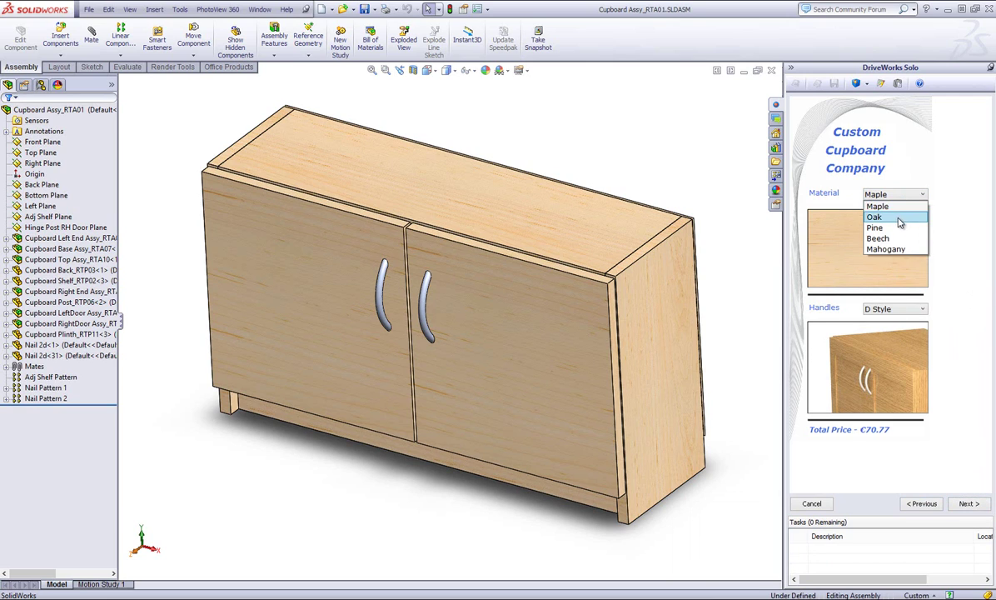
{"action": "left_click", "coordinate": [875, 217]}
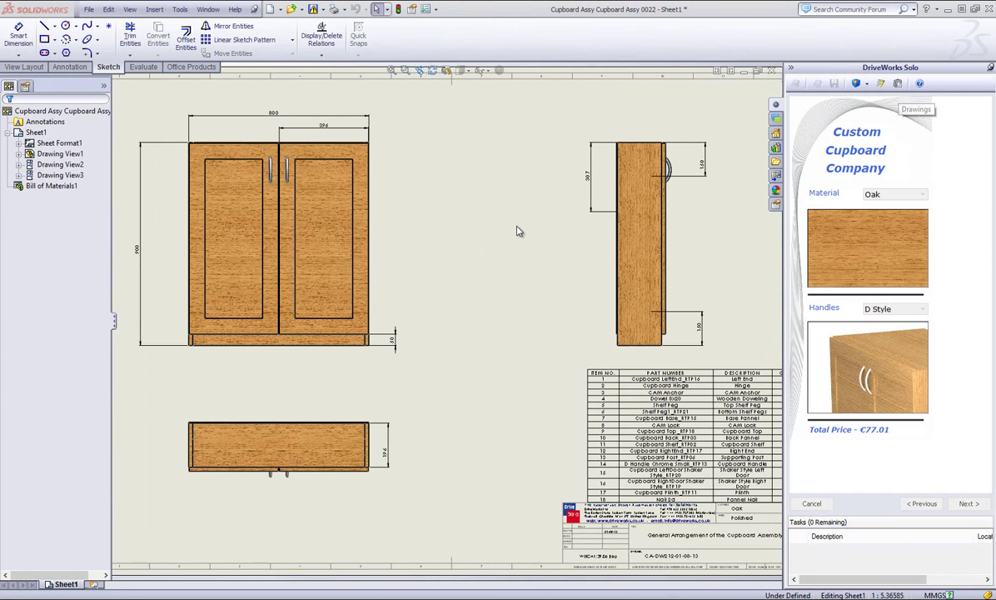
Close the 900×800 general-arrangement drawing to return to the Cupboard Assy model
{"action": "scroll", "coordinate": [479, 225], "scroll_direction": "down", "scroll_amount": 2}
{"action": "scroll", "coordinate": [430, 205], "scroll_direction": "up", "scroll_amount": 4}
{"action": "scroll", "coordinate": [557, 280], "scroll_direction": "down", "scroll_amount": 2}
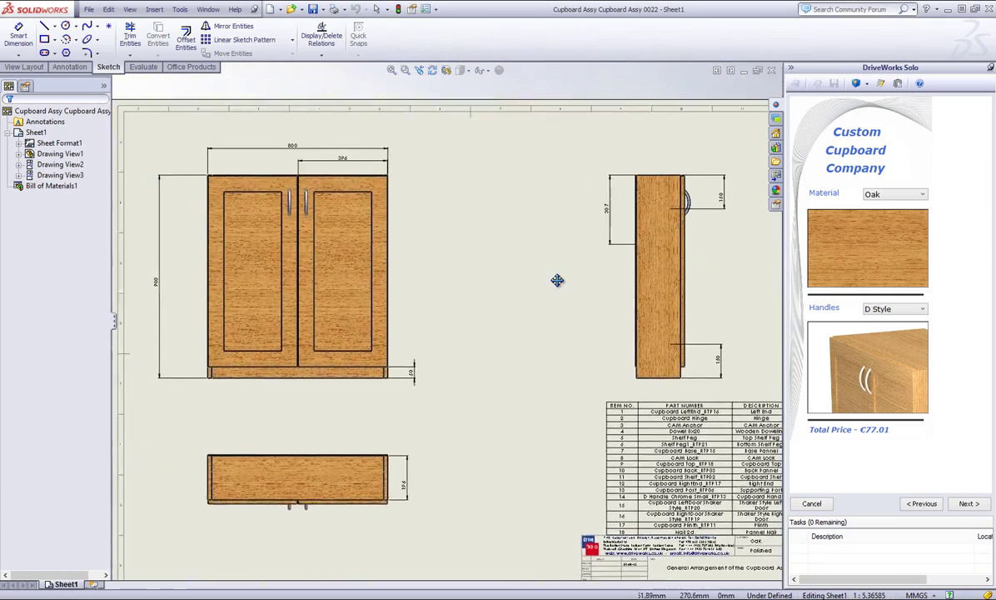
{"action": "scroll", "coordinate": [550, 266], "scroll_direction": "up", "scroll_amount": 5}
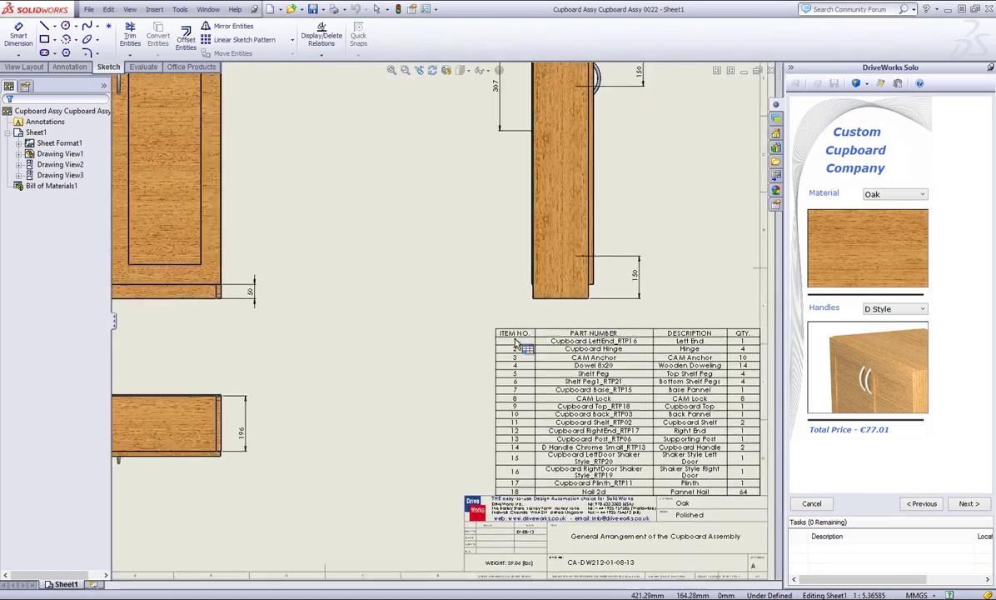
{"action": "scroll", "coordinate": [468, 266], "scroll_direction": "down", "scroll_amount": 5}
{"action": "scroll", "coordinate": [471, 266], "scroll_direction": "up", "scroll_amount": 1}
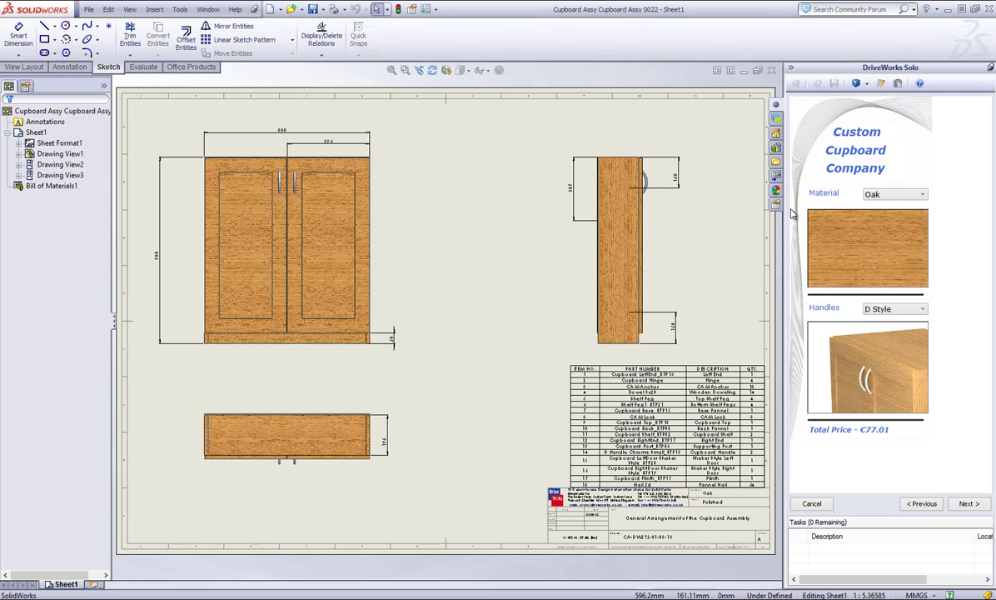
{"action": "left_click", "coordinate": [771, 71]}
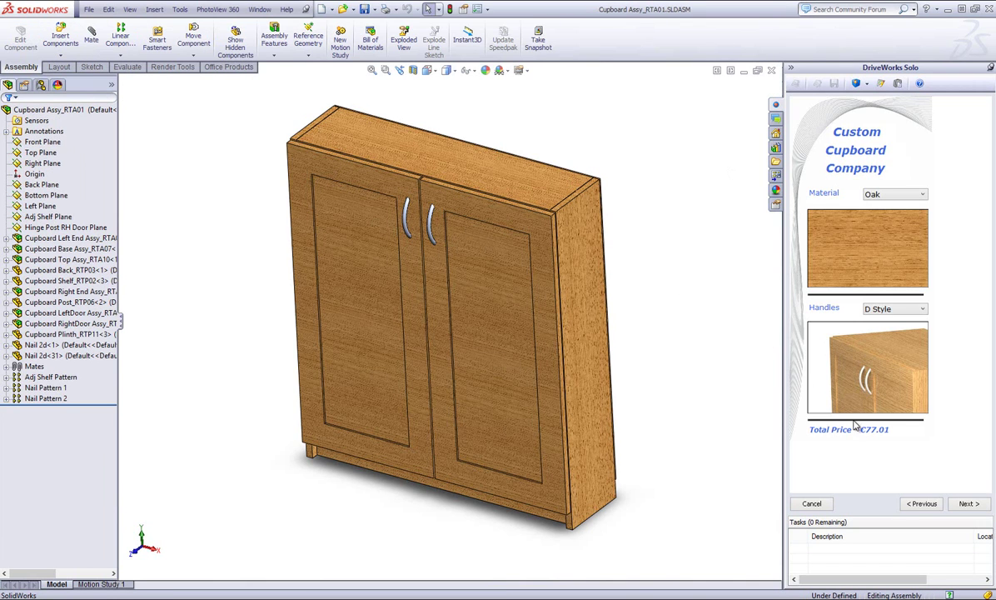
Go back to the size page and change the door style to Glass
{"action": "left_click", "coordinate": [966, 504]}
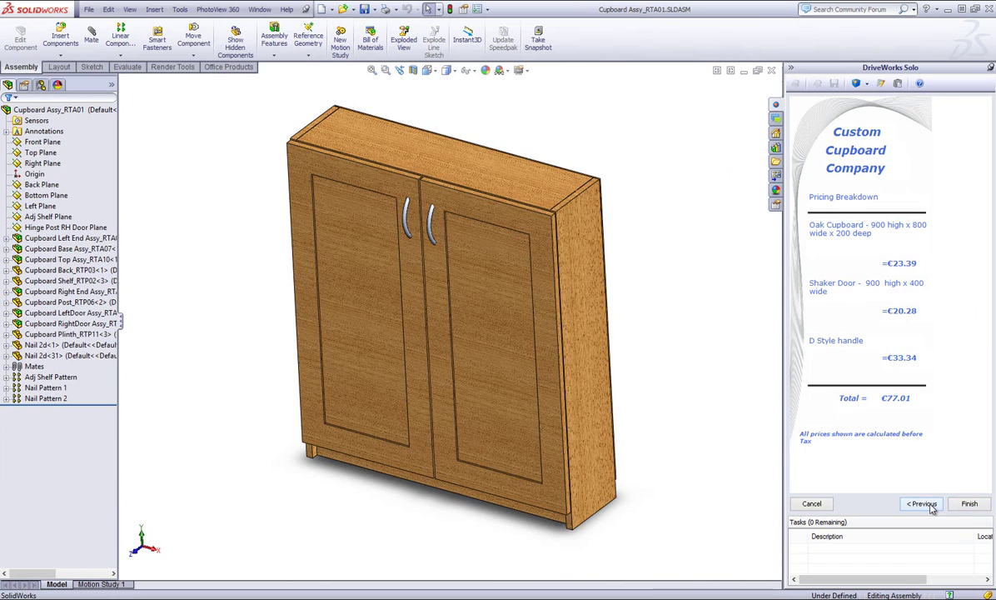
{"action": "left_click", "coordinate": [921, 504]}
{"action": "left_click", "coordinate": [921, 504]}
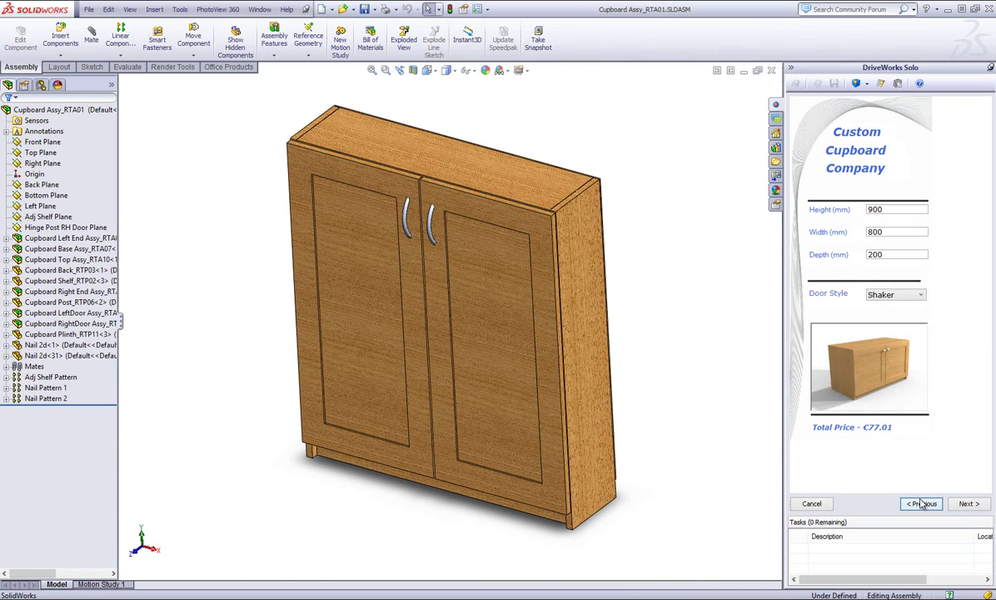
{"action": "left_click", "coordinate": [909, 296]}
{"action": "left_click", "coordinate": [885, 328]}
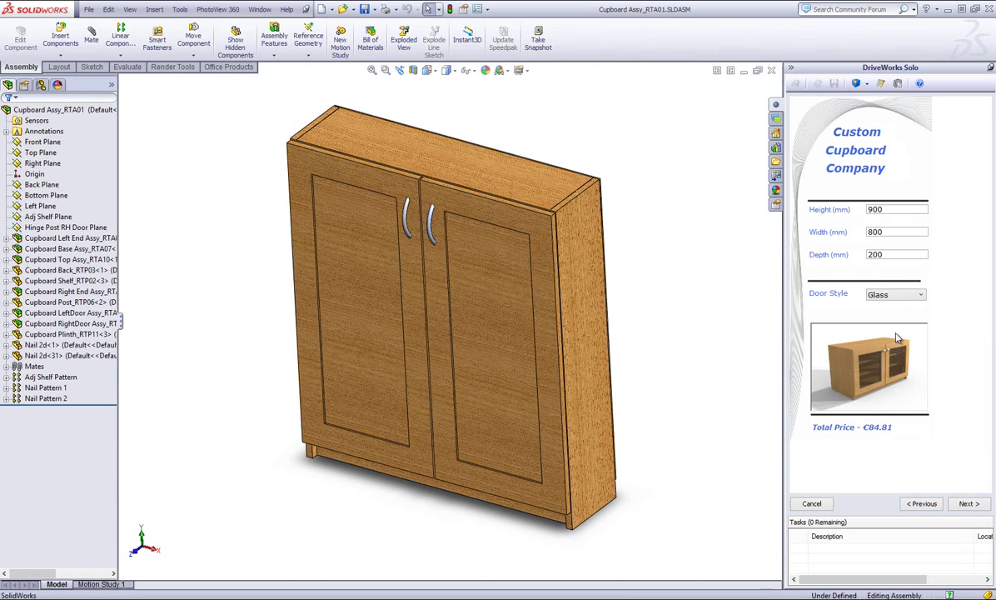
Finish the €84.81 glass-door configuration and confirm generating the cupboard models
{"action": "left_click", "coordinate": [968, 503]}
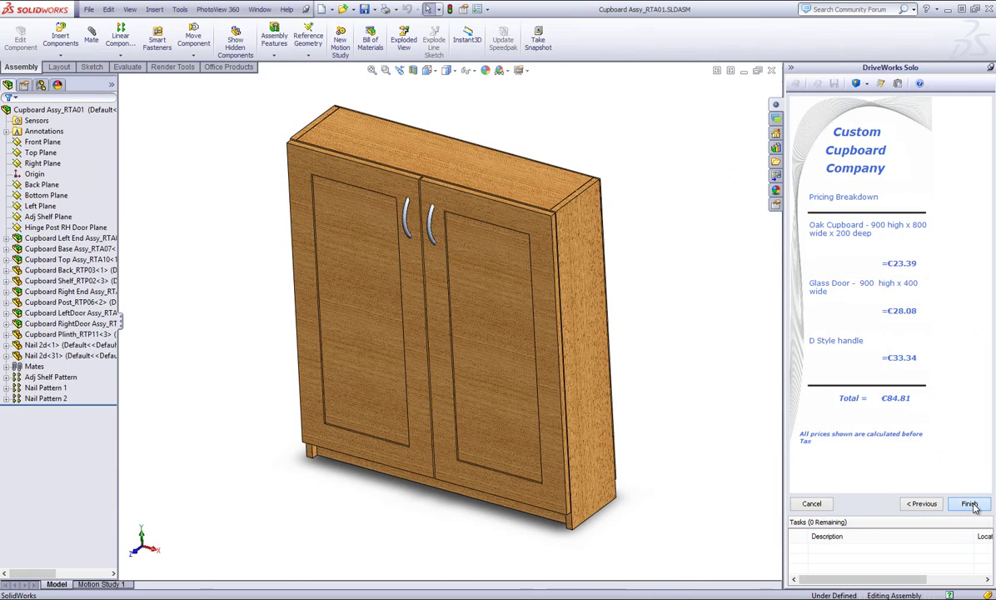
{"action": "left_click", "coordinate": [968, 503]}
{"action": "left_click", "coordinate": [618, 384]}
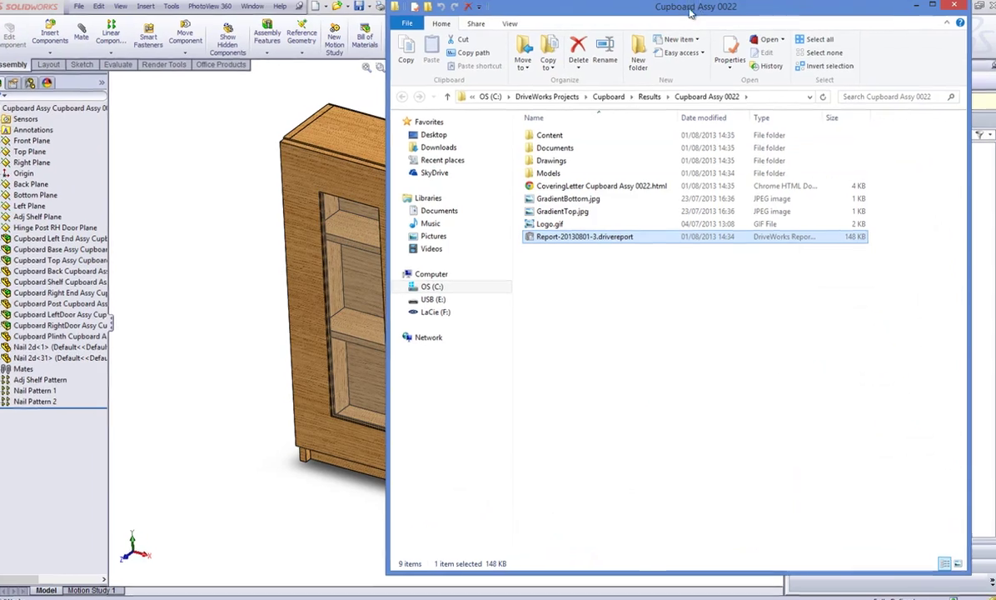
Move the results window aside and review the model generation report
{"action": "left_click_drag", "start_coordinate": [680, 18], "coordinate": [545, 36]}
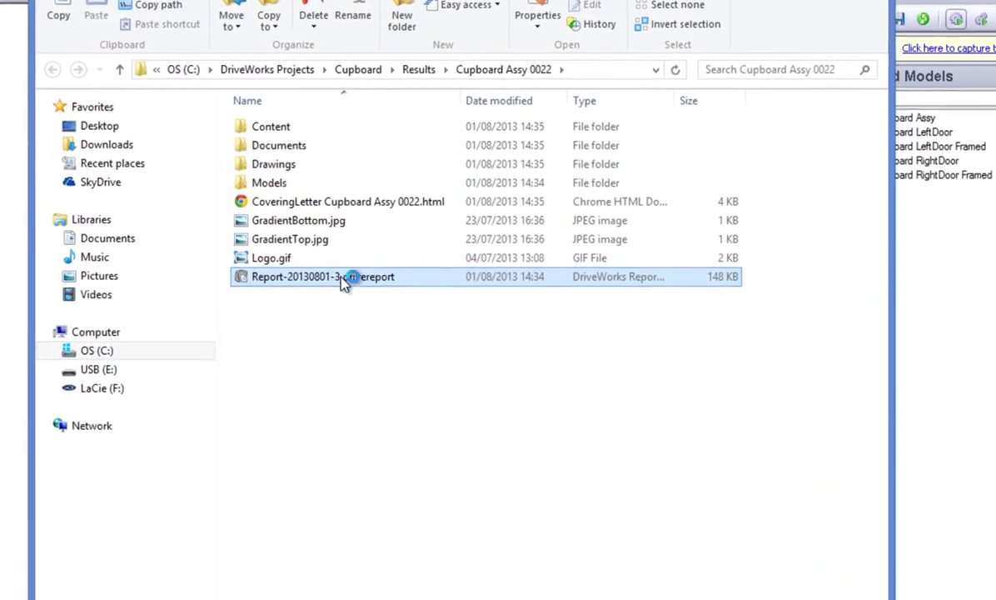
{"action": "double_click", "coordinate": [423, 268]}
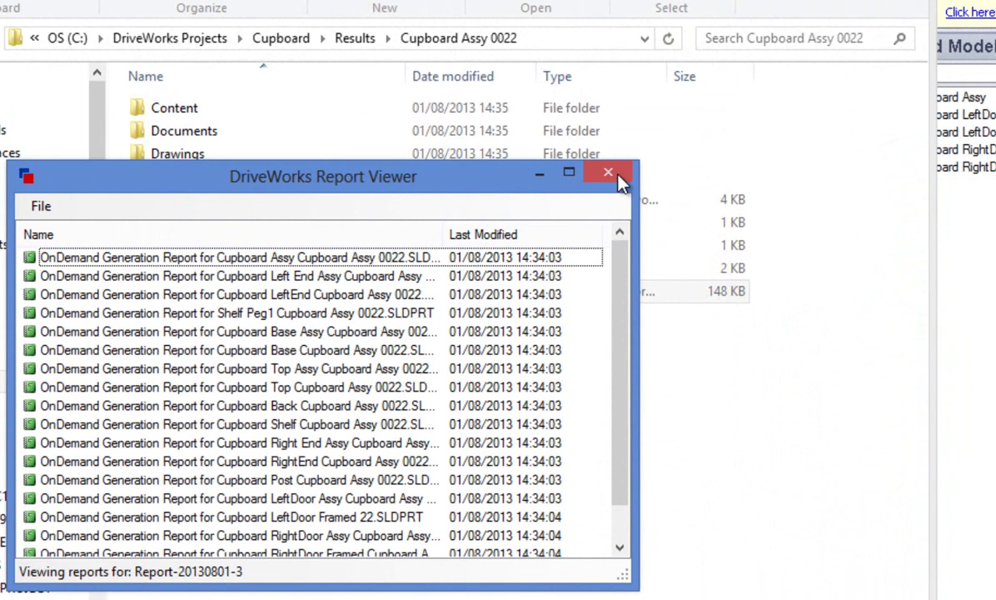
{"action": "left_click", "coordinate": [542, 177]}
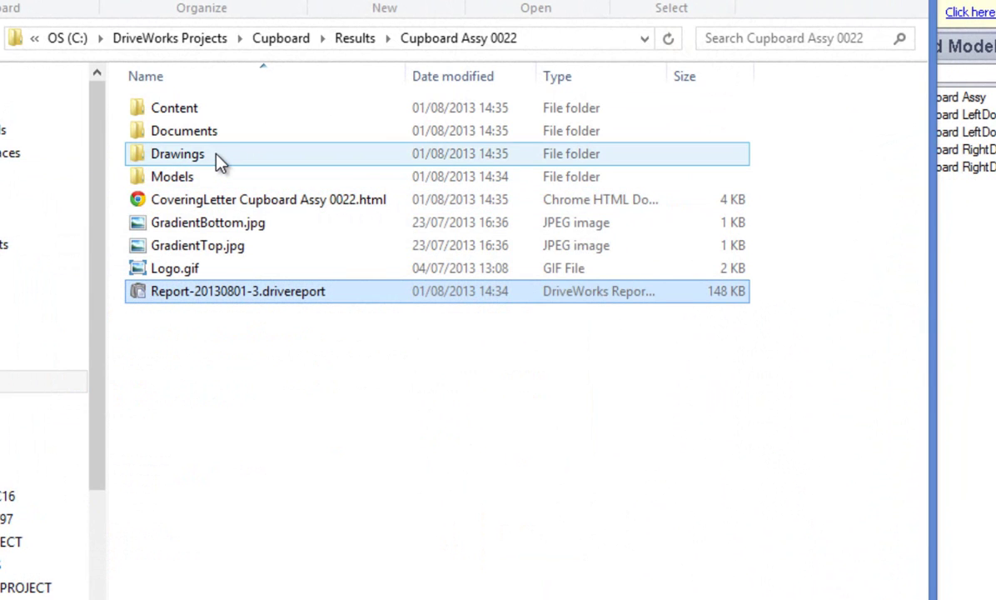
Browse the Models, Drawings, Documents and Content subfolders of Cupboard Assy 0022
{"action": "double_click", "coordinate": [219, 158]}
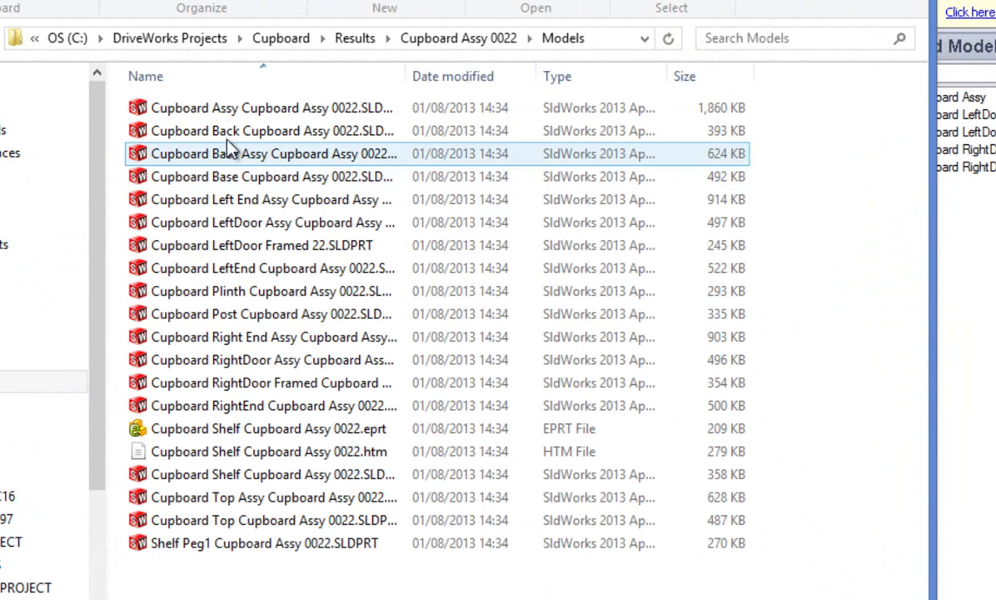
{"action": "left_click", "coordinate": [492, 41]}
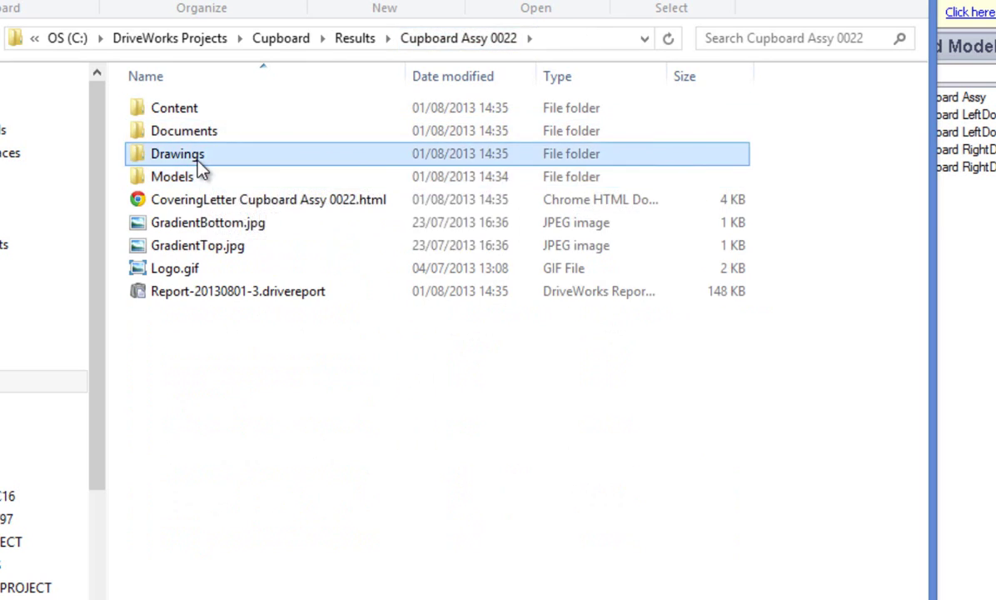
{"action": "double_click", "coordinate": [197, 155]}
{"action": "left_click", "coordinate": [412, 41]}
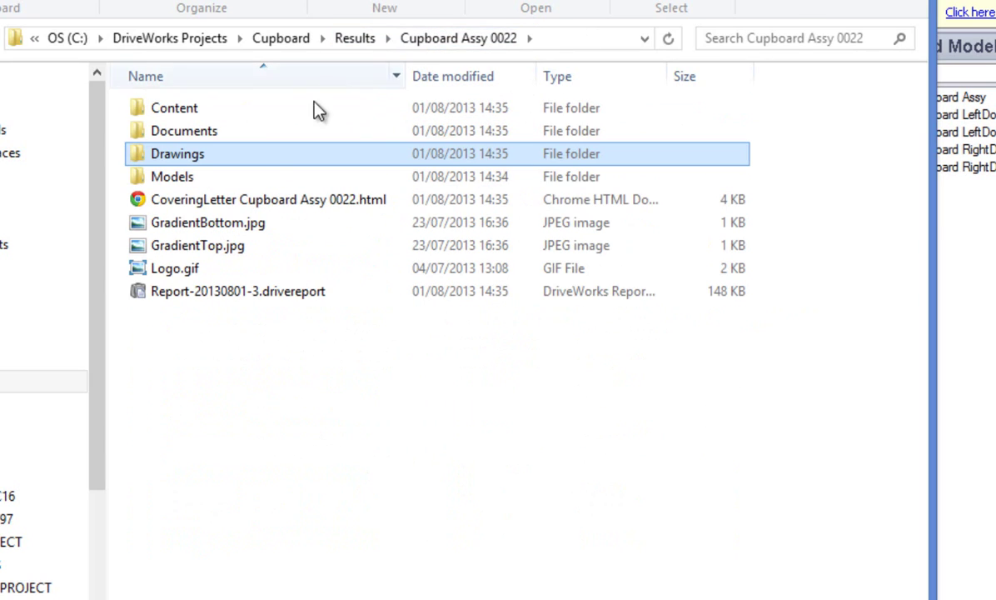
{"action": "double_click", "coordinate": [213, 132]}
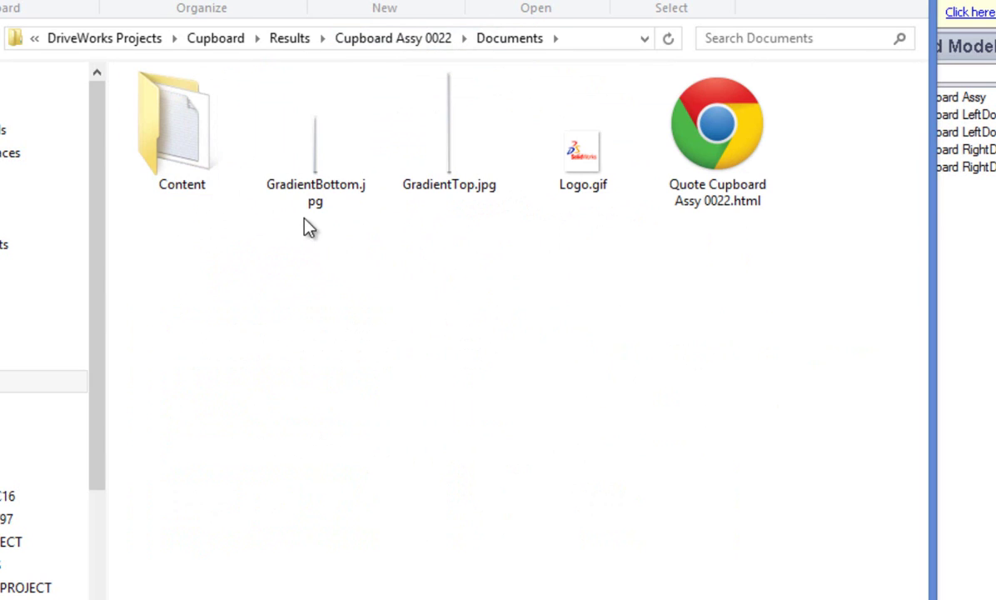
{"action": "left_click", "coordinate": [396, 39]}
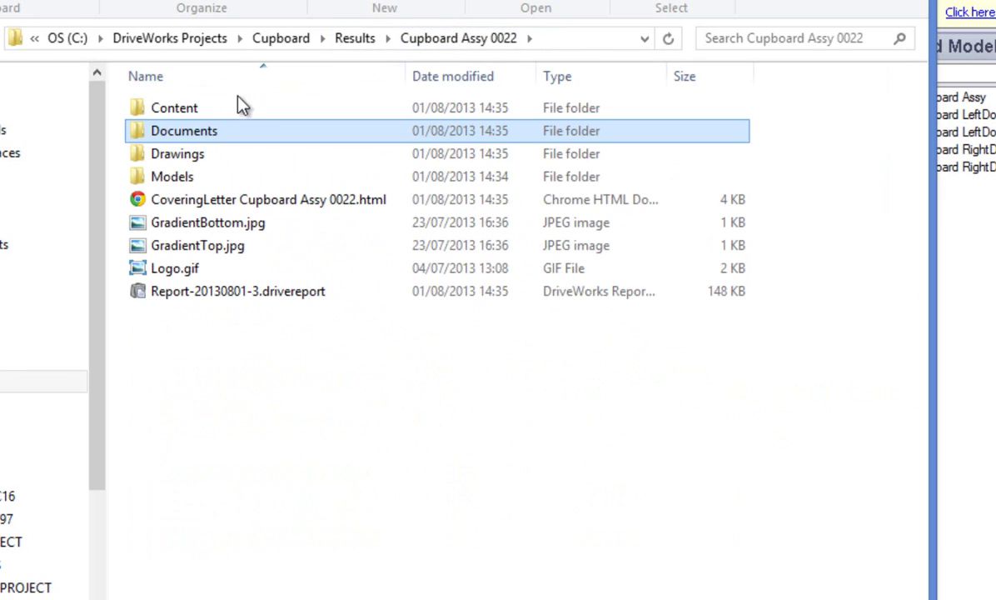
{"action": "double_click", "coordinate": [218, 108]}
{"action": "left_click", "coordinate": [471, 39]}
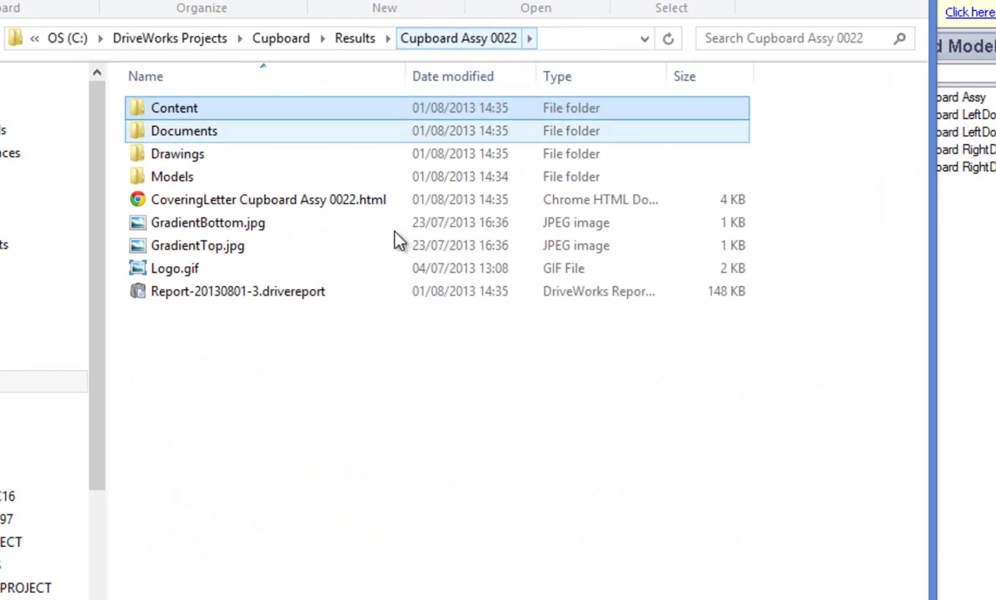
{"action": "left_click", "coordinate": [284, 416]}
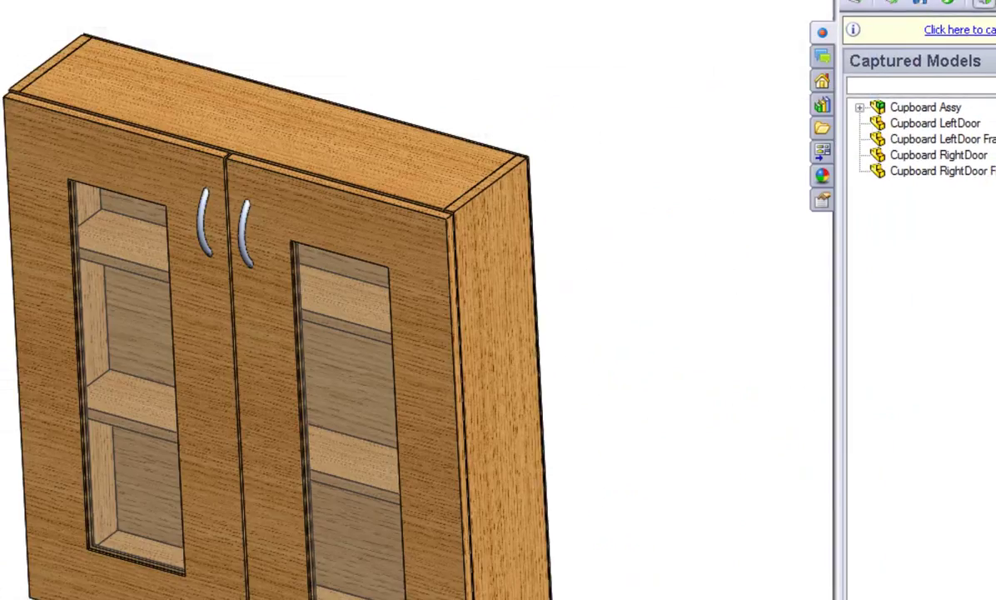